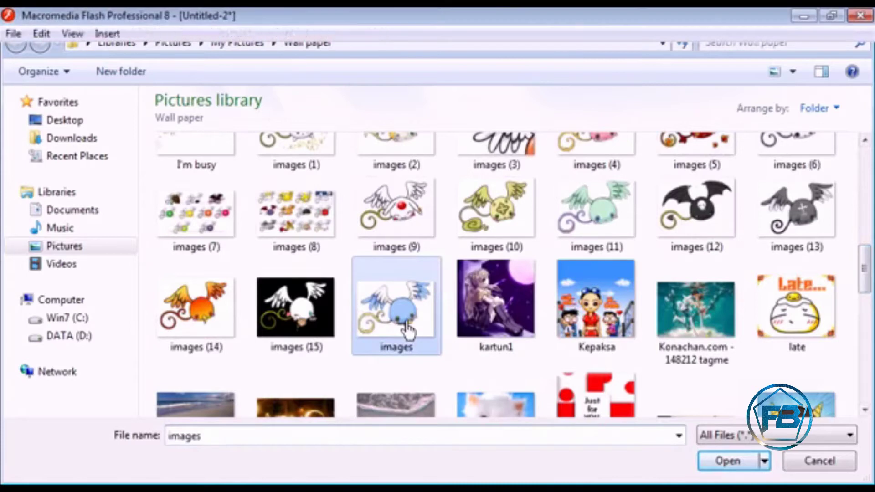
Import the picture file "images", the blue winged character, onto the stage
{"action": "double_click", "coordinate": [407, 329]}
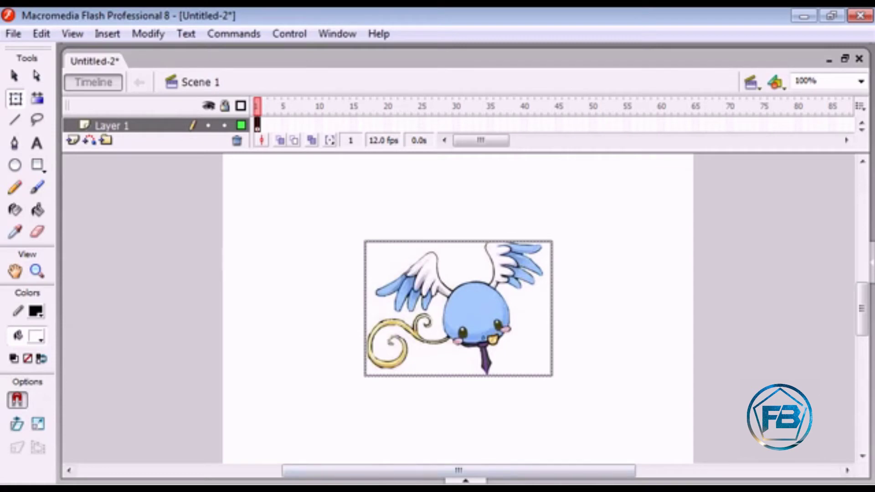
Switch to the Notepad instructions and highlight all of instruction 4 about converting the picture to a symbol
{"action": "key", "text": "alt+Tab"}
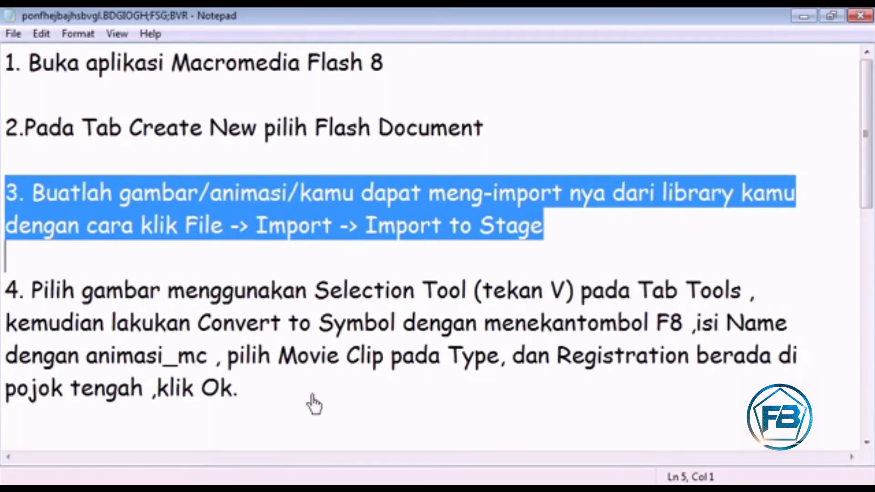
{"action": "left_click", "coordinate": [6, 292]}
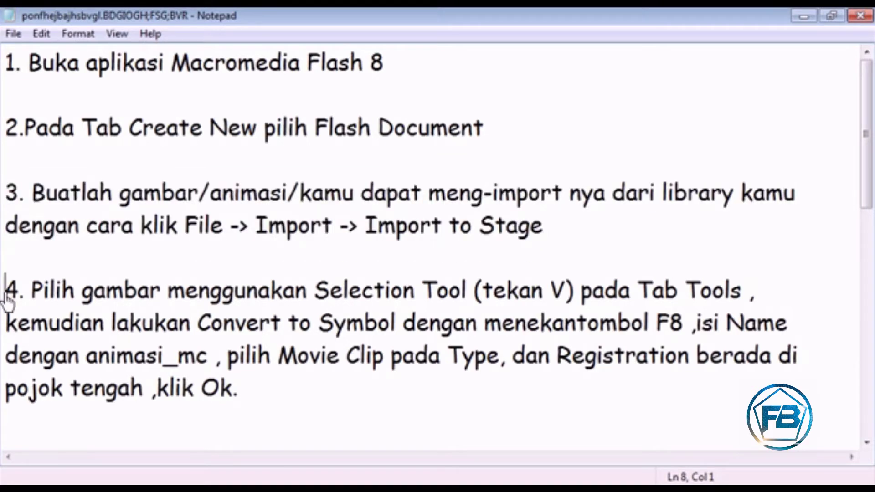
{"action": "key", "text": "shift+Down"}
{"action": "key", "text": "shift+Down"}
{"action": "key", "text": "shift+Down"}
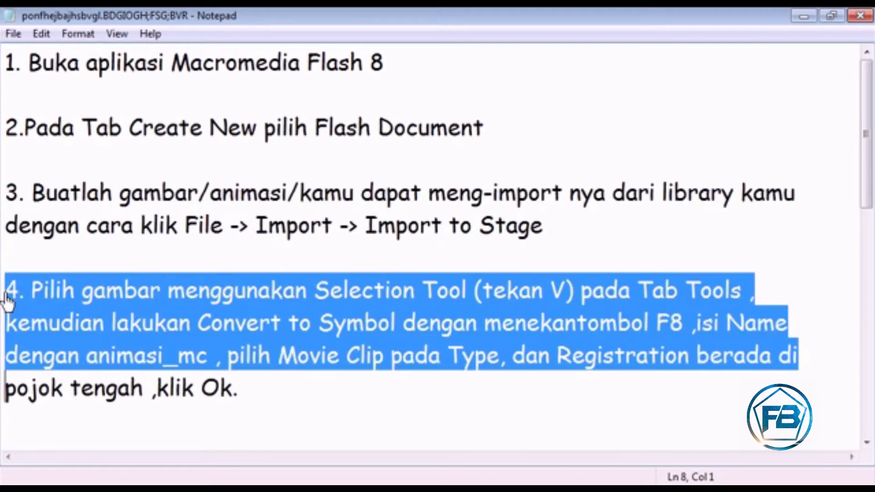
{"action": "key", "text": "shift+Down"}
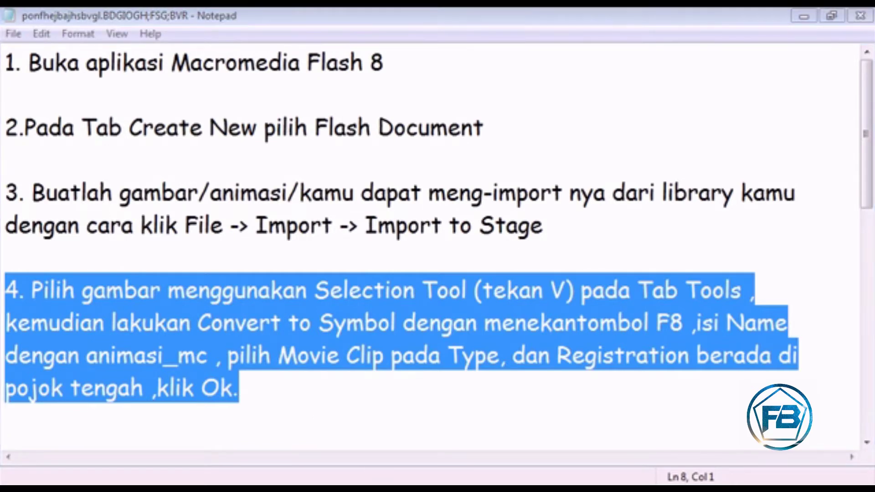
Switch back to Flash and convert the imported picture to a movie clip symbol named animasi_mc with centre registration
{"action": "left_click", "coordinate": [410, 489]}
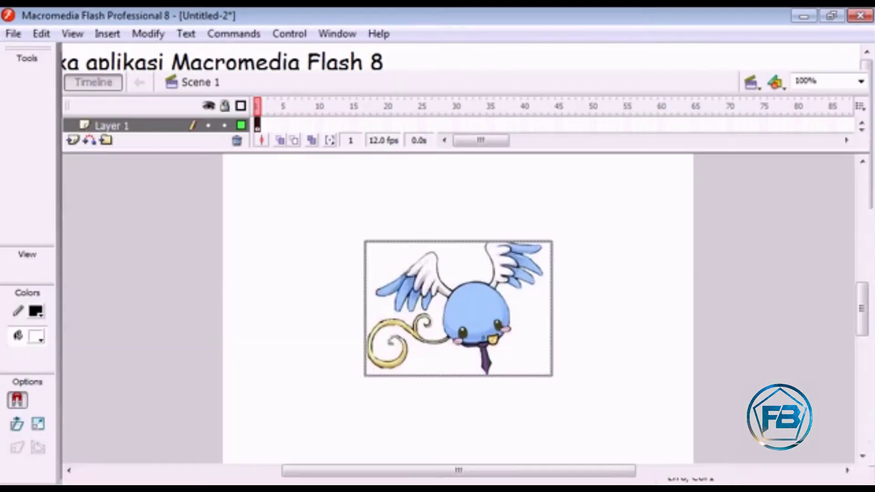
{"action": "right_click", "coordinate": [449, 341]}
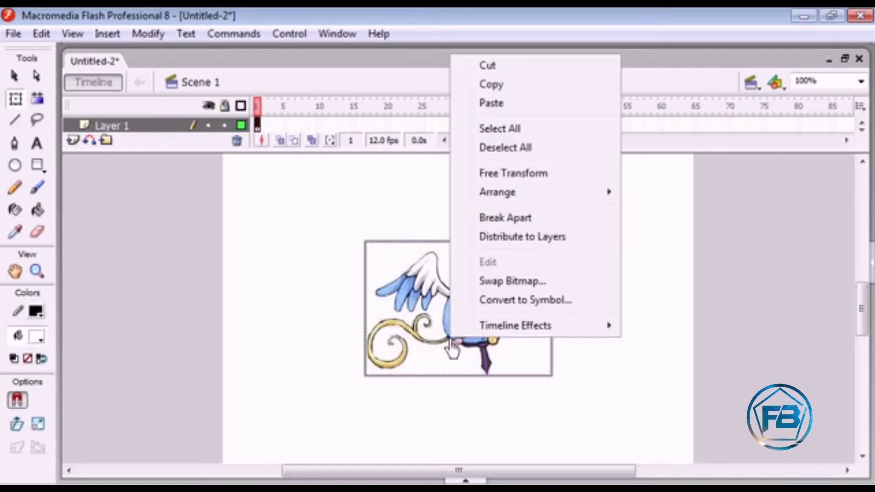
{"action": "left_click", "coordinate": [478, 303]}
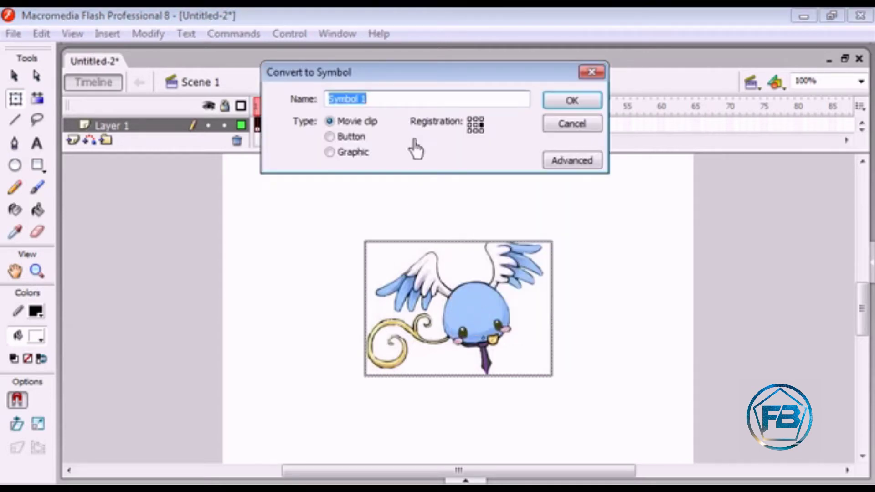
{"action": "left_click", "coordinate": [414, 101]}
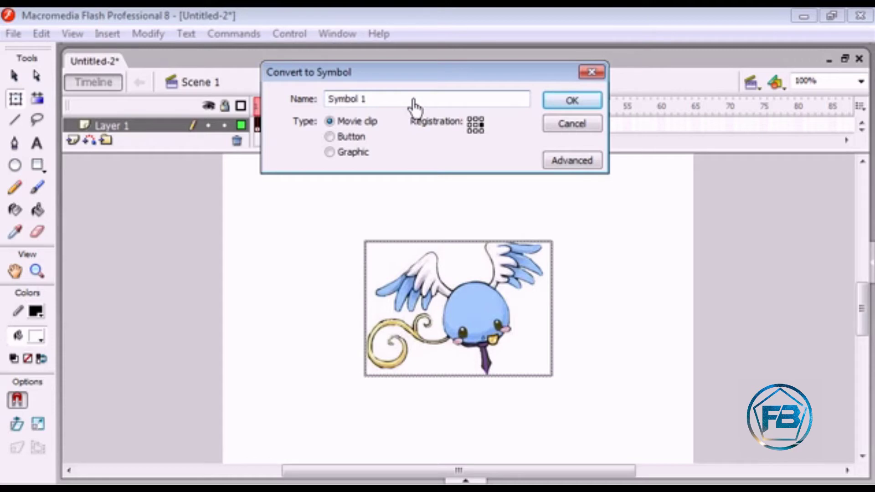
{"action": "key", "text": "BackSpace"}
{"action": "key", "text": "BackSpace"}
{"action": "key", "text": "BackSpace"}
{"action": "key", "text": "BackSpace"}
{"action": "key", "text": "BackSpace"}
{"action": "key", "text": "BackSpace"}
{"action": "key", "text": "BackSpace"}
{"action": "key", "text": "BackSpace"}
{"action": "type", "text": "animasi_mc"}
{"action": "left_click", "coordinate": [475, 125]}
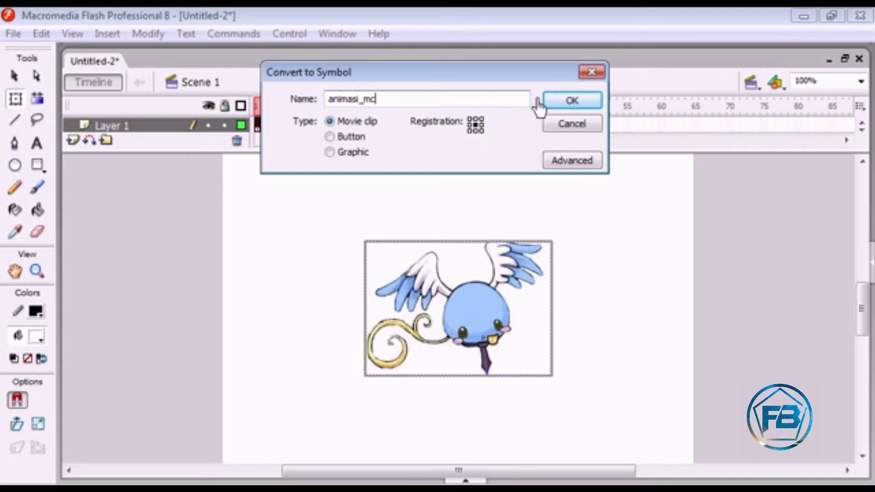
{"action": "left_click", "coordinate": [555, 103]}
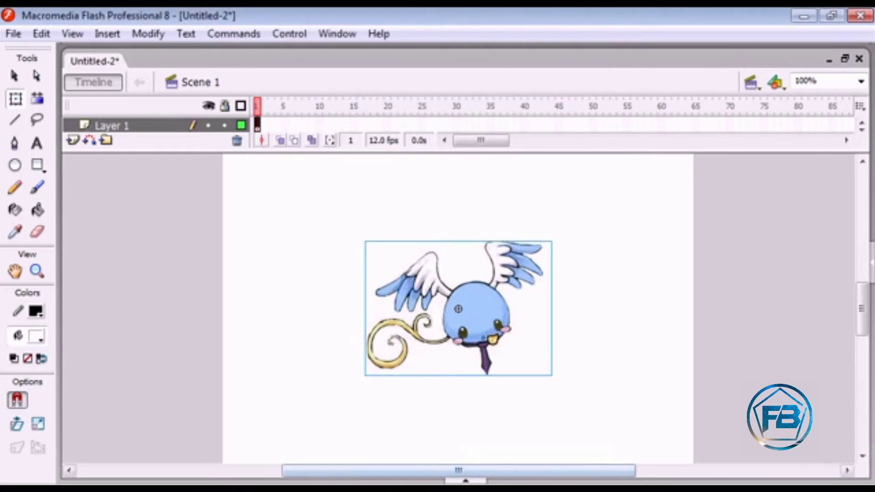
Switch to the Notepad instructions and highlight instruction 5 about changing the instance name
{"action": "key", "text": "alt+Tab"}
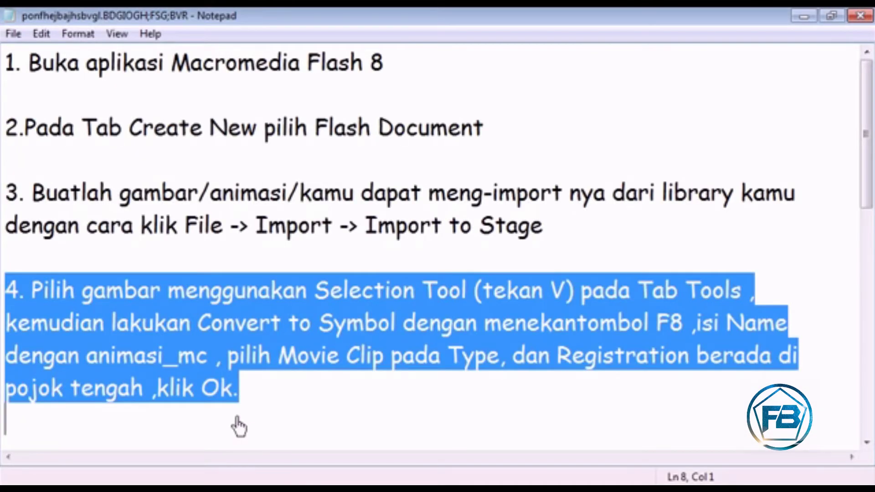
{"action": "key", "text": "Down"}
{"action": "key", "text": "Down"}
{"action": "key", "text": "Down"}
{"action": "key", "text": "Down"}
{"action": "key", "text": "Down"}
{"action": "key", "text": "Down"}
{"action": "key", "text": "Down"}
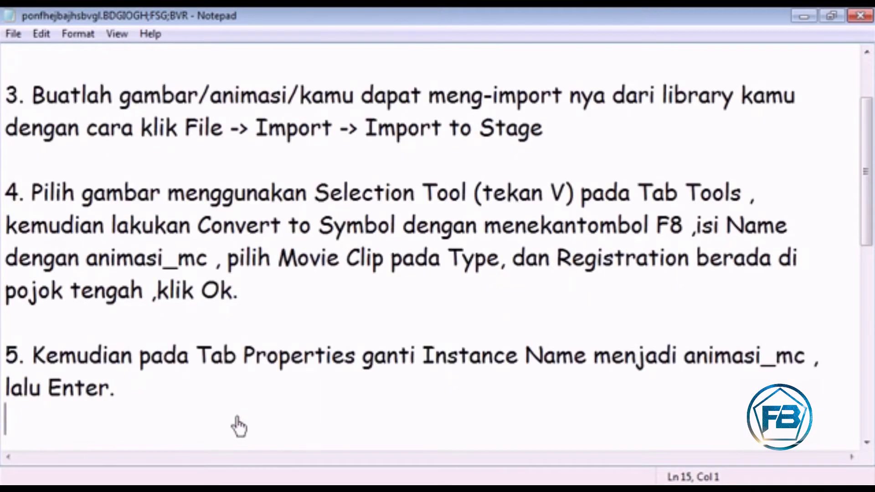
{"action": "key", "text": "Up"}
{"action": "key", "text": "Up"}
{"action": "key", "text": "shift+Down"}
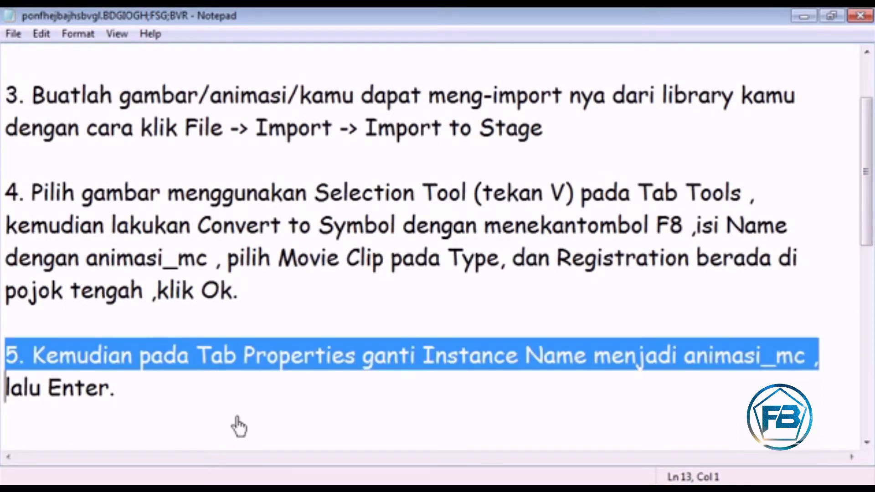
{"action": "key", "text": "shift+Down"}
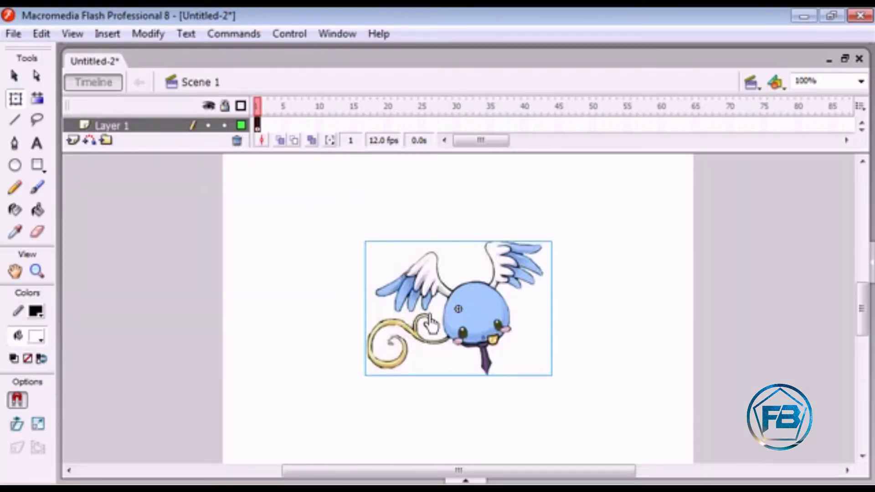
Set the instance name of the movie clip on the Flash stage to animasi_mc
{"action": "left_click", "coordinate": [465, 481]}
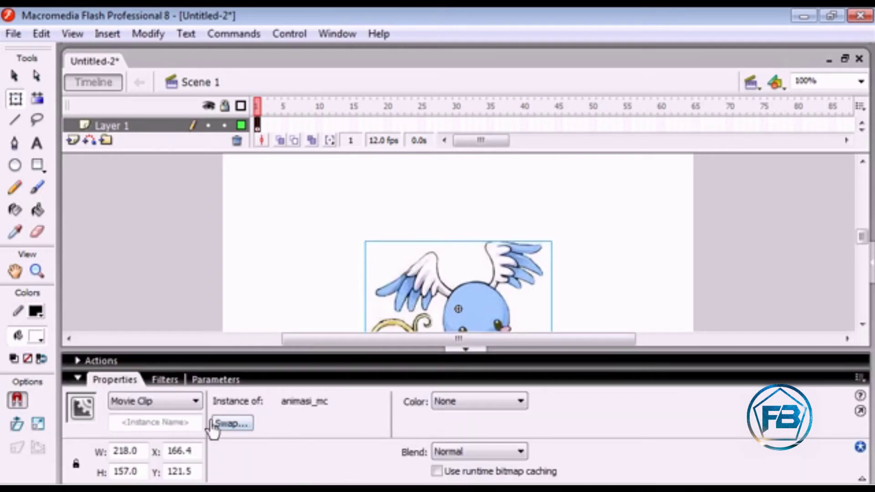
{"action": "left_click", "coordinate": [191, 429]}
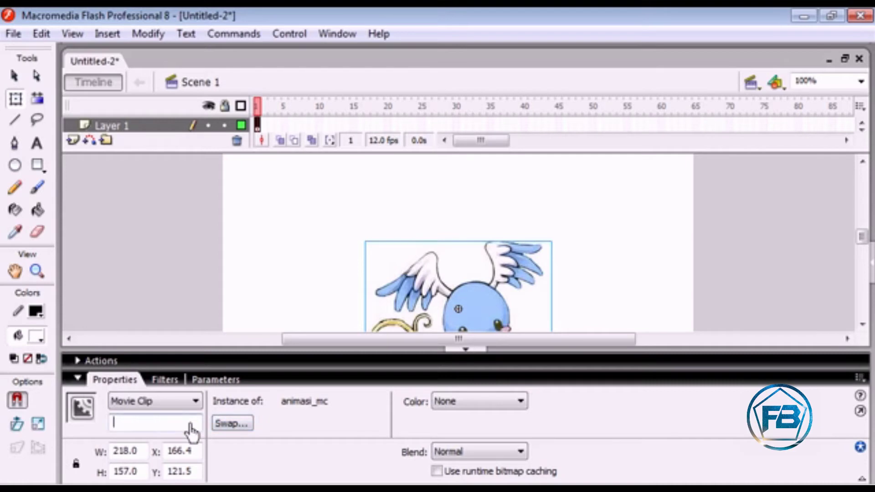
{"action": "type", "text": "animasi_mc"}
{"action": "key", "text": "Return"}
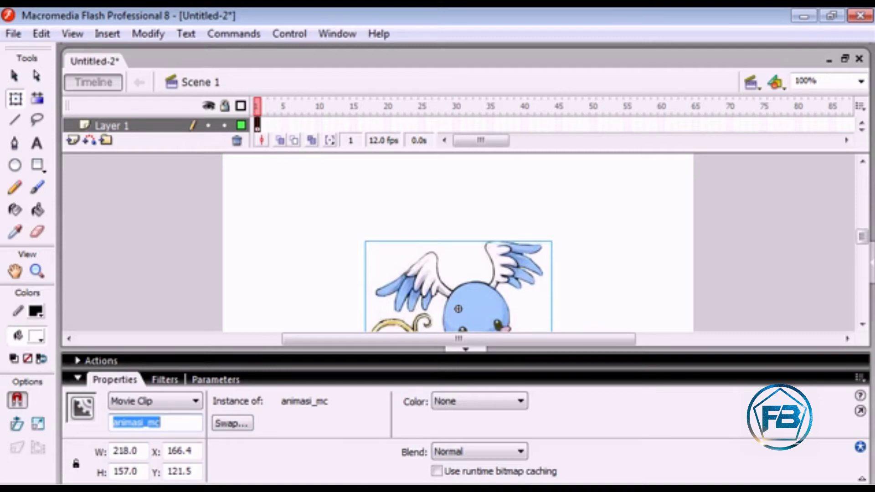
Switch to the Notepad instructions and highlight instruction 6 about adding a script to frame 1
{"action": "key", "text": "alt+Tab"}
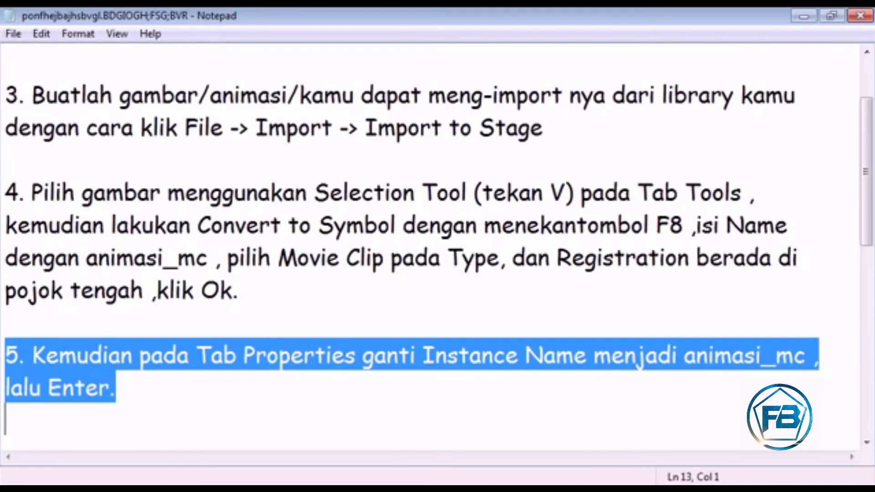
{"action": "left_click", "coordinate": [199, 321]}
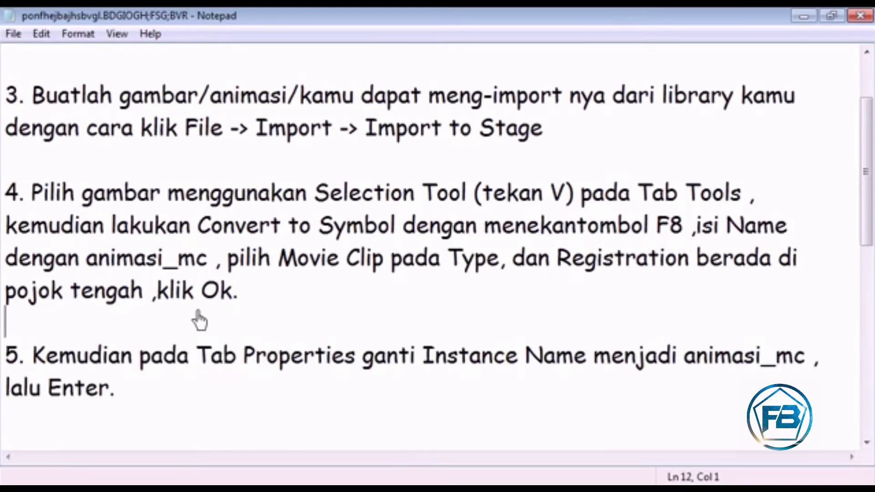
{"action": "key", "text": "Down"}
{"action": "key", "text": "Down"}
{"action": "key", "text": "Down"}
{"action": "key", "text": "Down"}
{"action": "key", "text": "Down"}
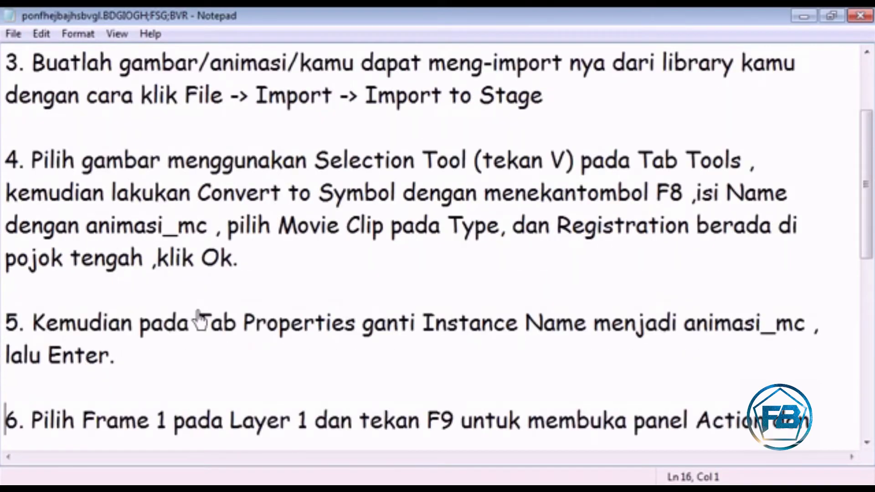
{"action": "key", "text": "Down"}
{"action": "key", "text": "Down"}
{"action": "key", "text": "Down"}
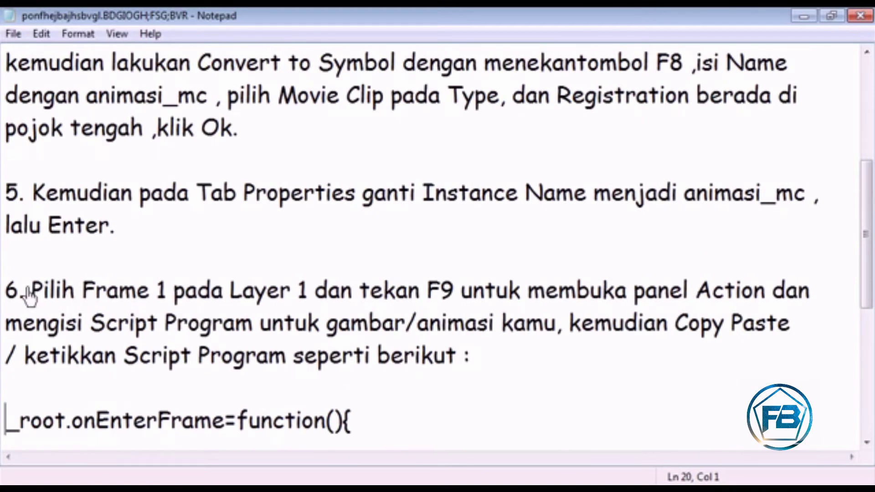
{"action": "left_click", "coordinate": [5, 296]}
{"action": "left_click_drag", "start_coordinate": [5, 296], "coordinate": [476, 376]}
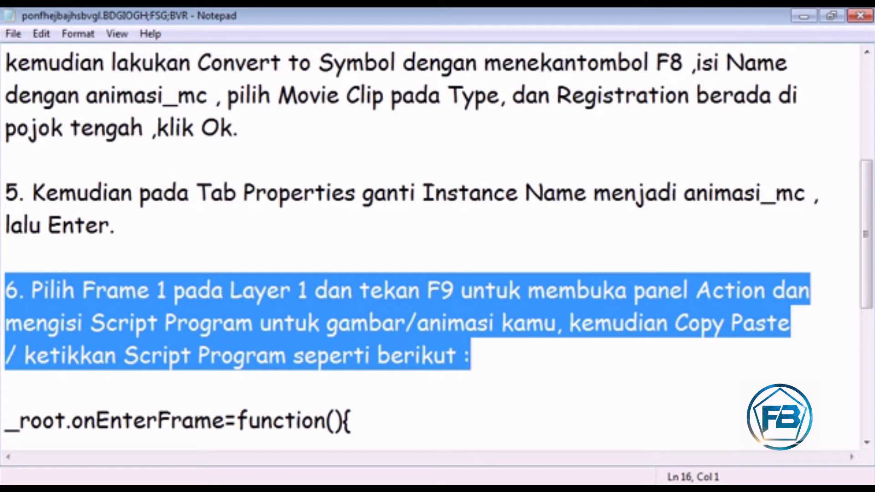
Switch back to Flash, select frame 1 of Layer 1 and open its script editor
{"action": "key", "text": "alt+Tab"}
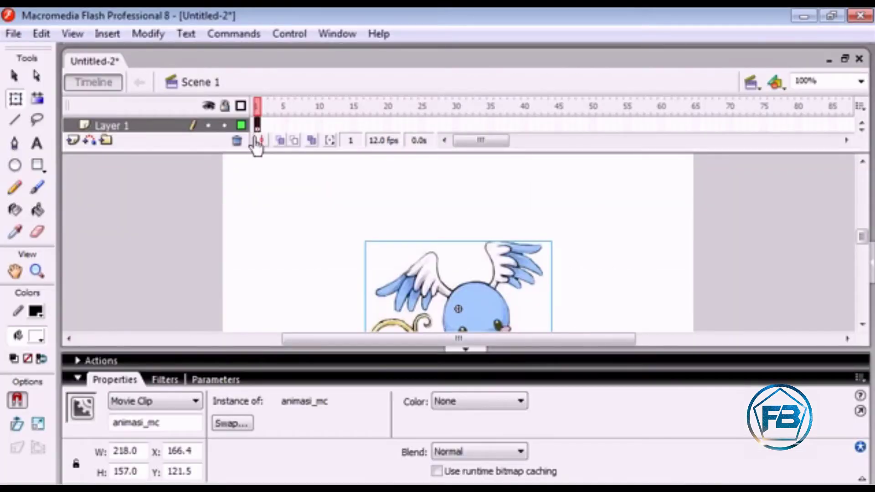
{"action": "left_click", "coordinate": [257, 128]}
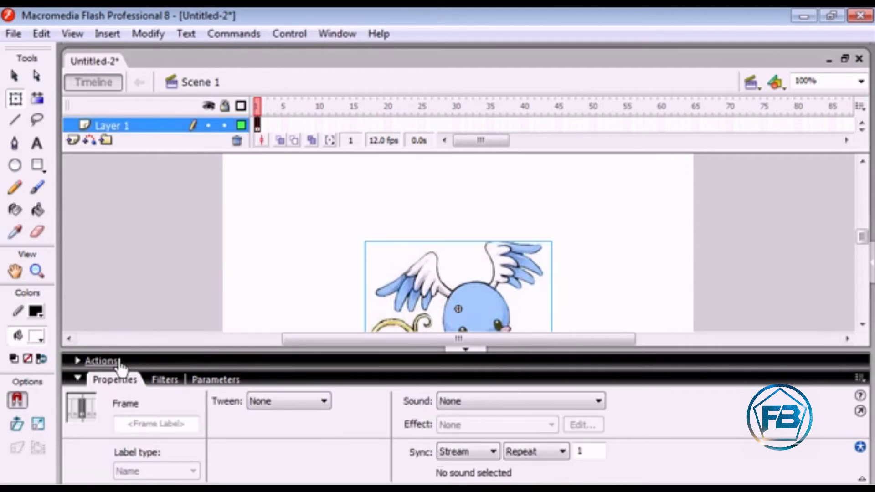
{"action": "left_click", "coordinate": [101, 361]}
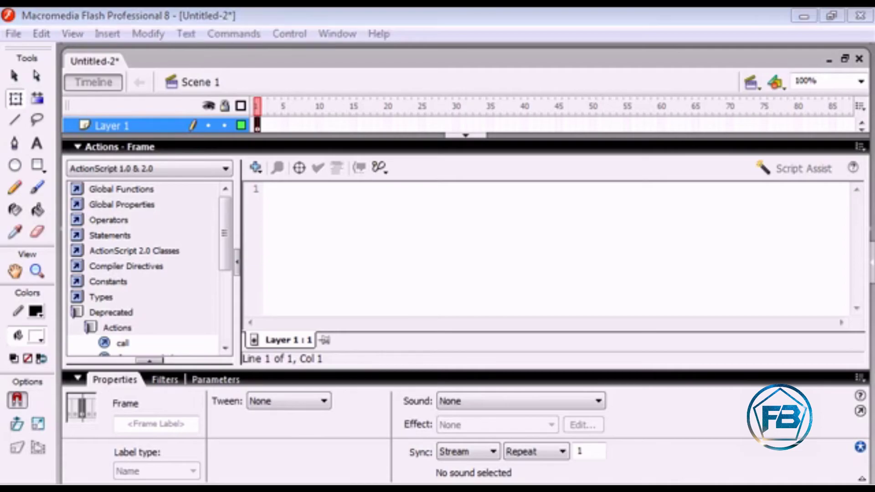
Switch to Notepad and highlight the full script under instruction 6
{"action": "key", "text": "alt+Tab"}
{"action": "left_click", "coordinate": [77, 394]}
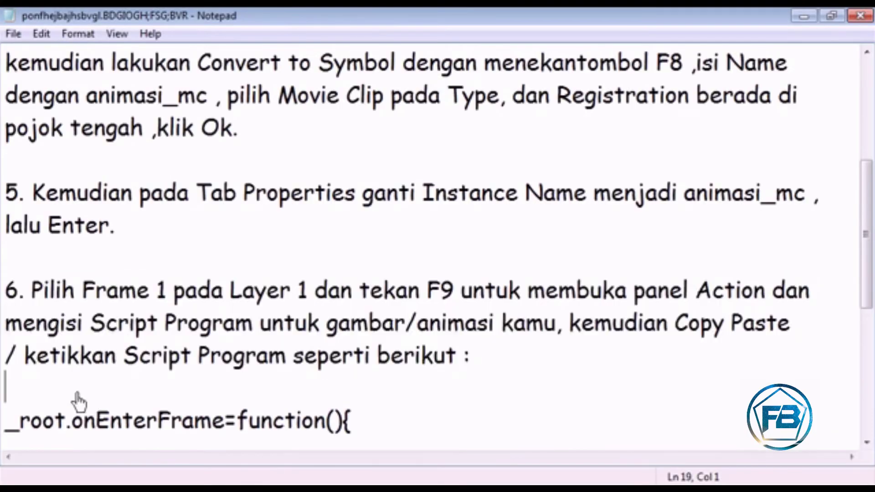
{"action": "key", "text": "Down"}
{"action": "key", "text": "Down"}
{"action": "key", "text": "Down"}
{"action": "key", "text": "Down"}
{"action": "key", "text": "Down"}
{"action": "key", "text": "Down"}
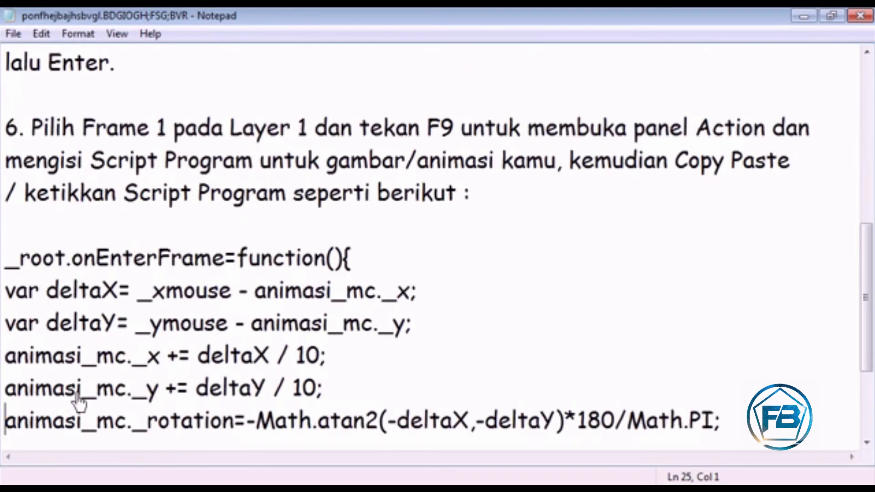
{"action": "left_click", "coordinate": [6, 265]}
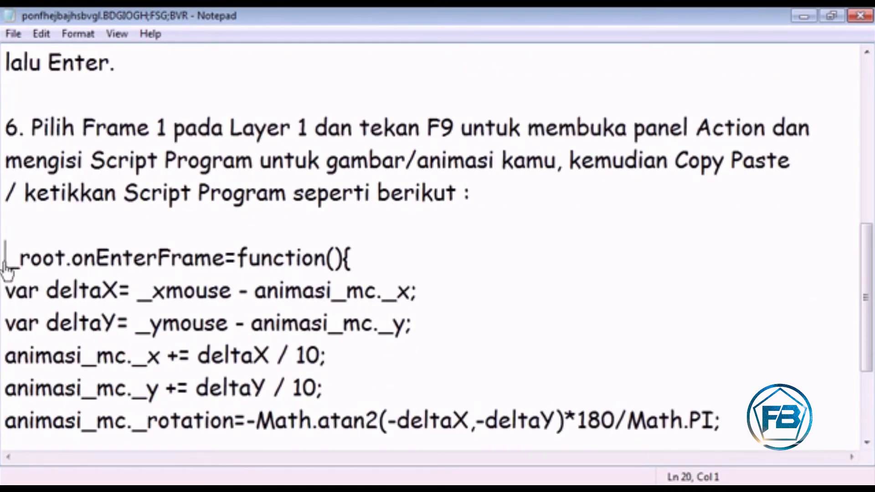
{"action": "key", "text": "shift+Down"}
{"action": "key", "text": "shift+Down"}
{"action": "key", "text": "shift+Down"}
{"action": "key", "text": "shift+Down"}
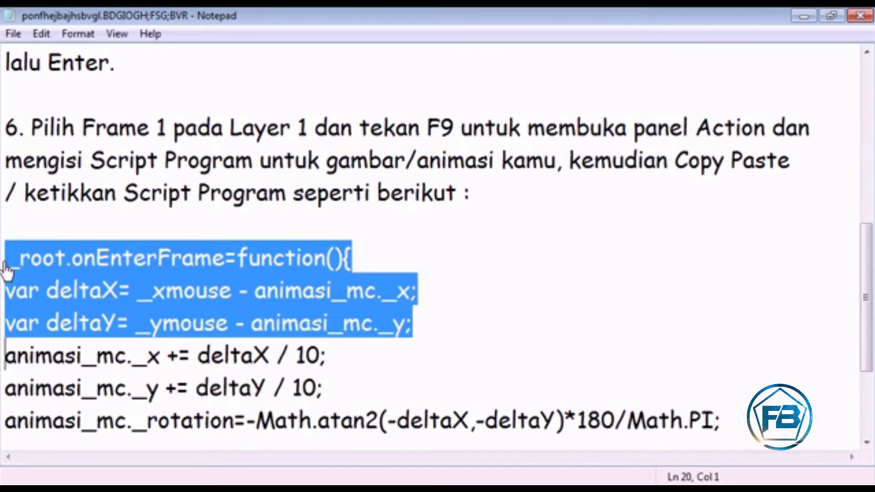
{"action": "key", "text": "shift+Down"}
{"action": "key", "text": "shift+Down"}
{"action": "key", "text": "shift+Down"}
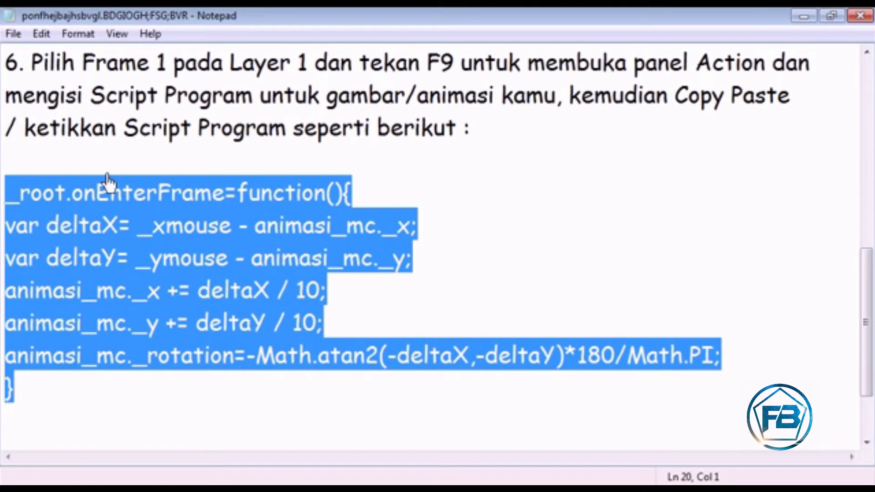
Copy the whole script block from _root.onEnterFrame=function(){ through its closing brace
{"action": "left_click", "coordinate": [4, 157]}
{"action": "mouse_move", "coordinate": [5, 191]}
{"action": "left_mouse_down"}
{"action": "mouse_move", "coordinate": [101, 189]}
{"action": "mouse_move", "coordinate": [70, 191]}
{"action": "mouse_move", "coordinate": [23, 221]}
{"action": "mouse_move", "coordinate": [13, 195]}
{"action": "mouse_move", "coordinate": [4, 196]}
{"action": "left_mouse_up"}
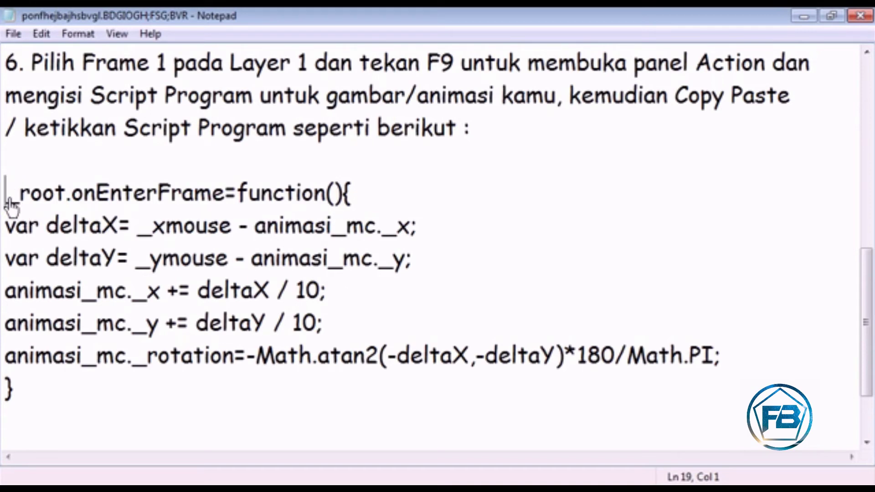
{"action": "left_click_drag", "start_coordinate": [9, 208], "coordinate": [47, 393]}
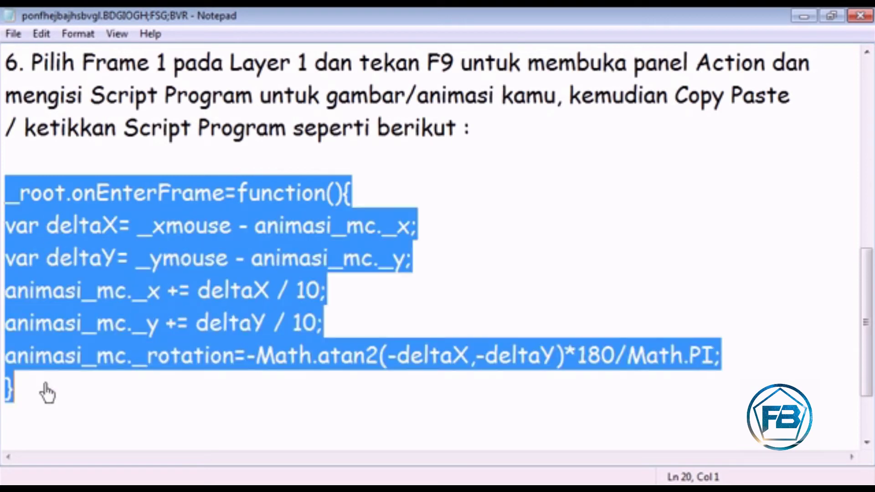
{"action": "right_click", "coordinate": [134, 301]}
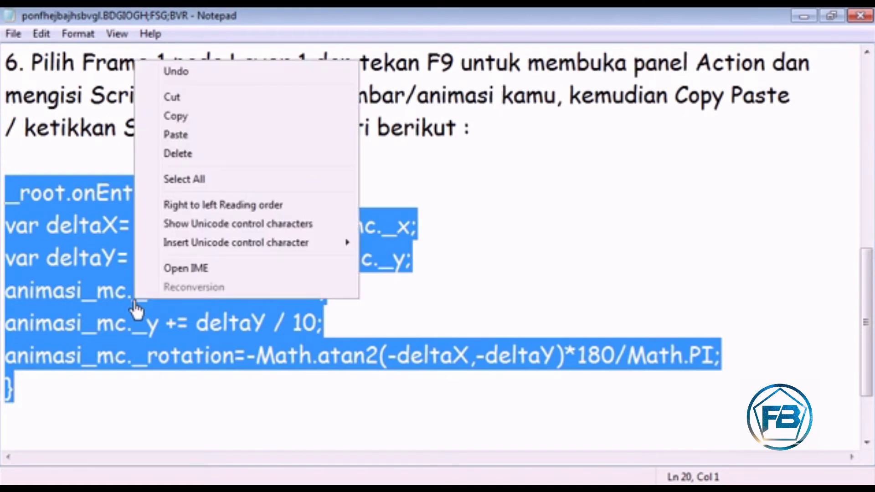
{"action": "left_click", "coordinate": [175, 116]}
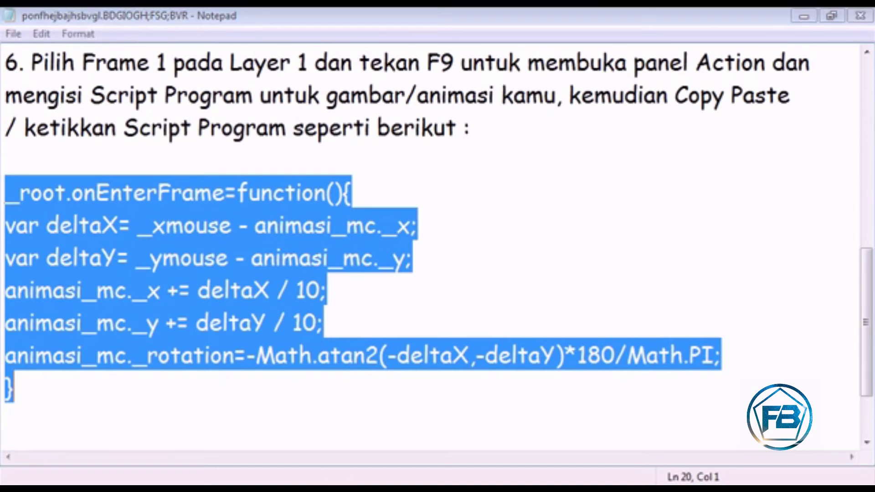
Switch to Flash and paste the copied onEnterFrame script into the script editor for frame 1 of Layer 1
{"action": "key", "text": "alt+Tab"}
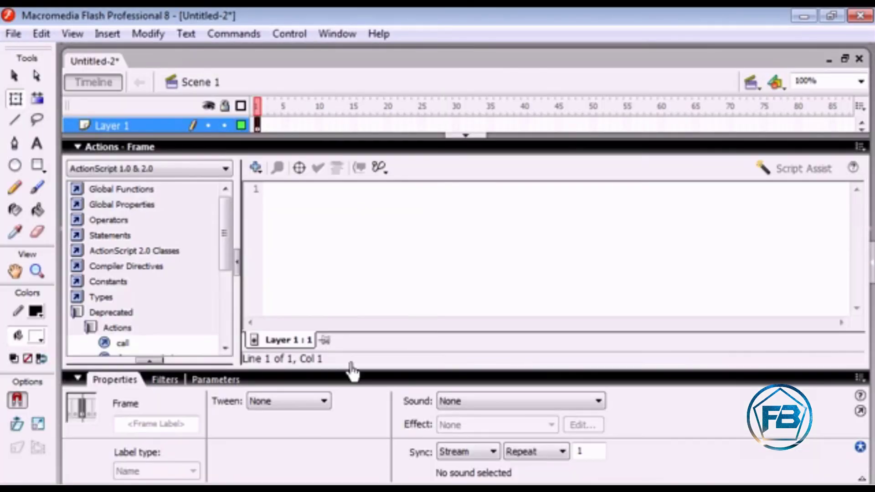
{"action": "left_click", "coordinate": [327, 274]}
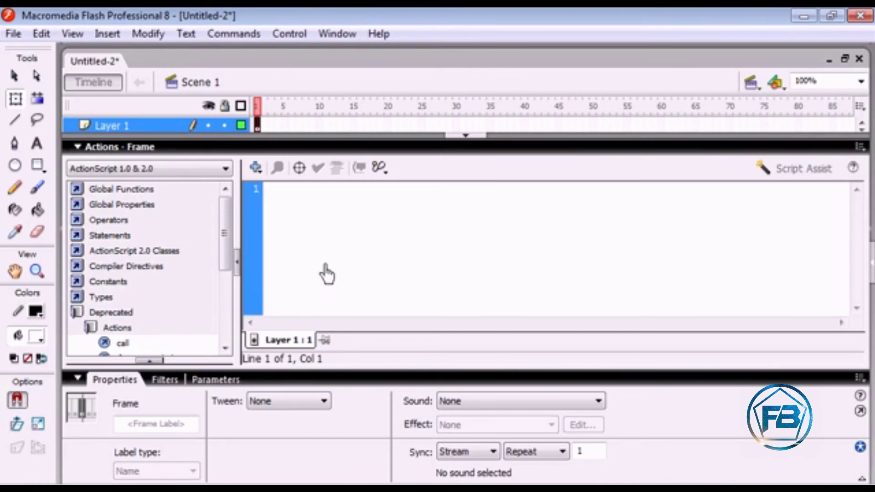
{"action": "right_click", "coordinate": [328, 273]}
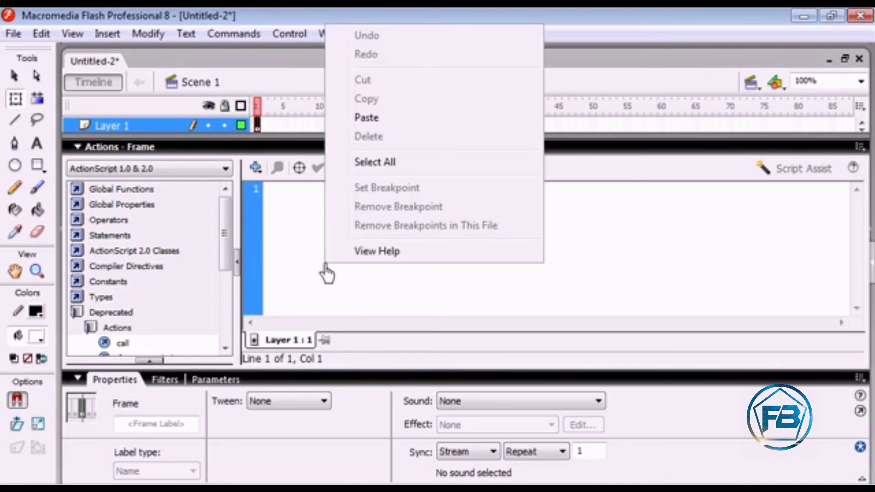
{"action": "left_click", "coordinate": [379, 126]}
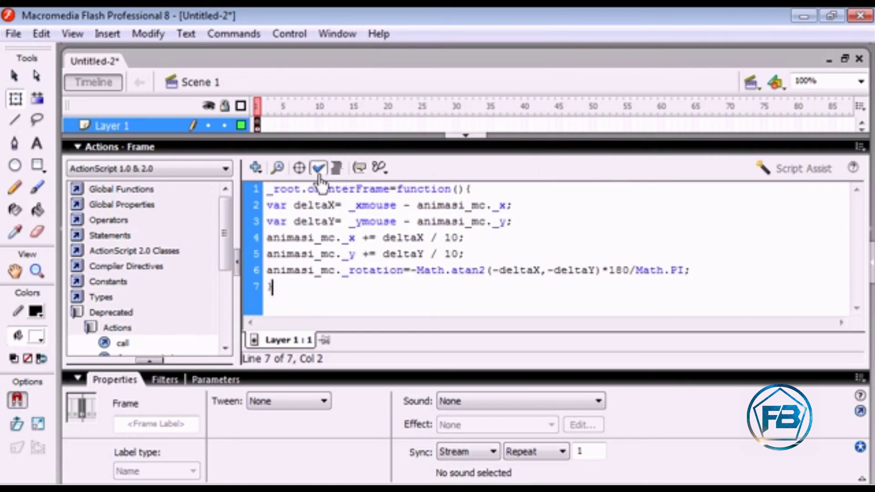
Check the frame script's syntax, dismiss the result and collapse the script editor to reveal the stage
{"action": "left_click", "coordinate": [318, 168]}
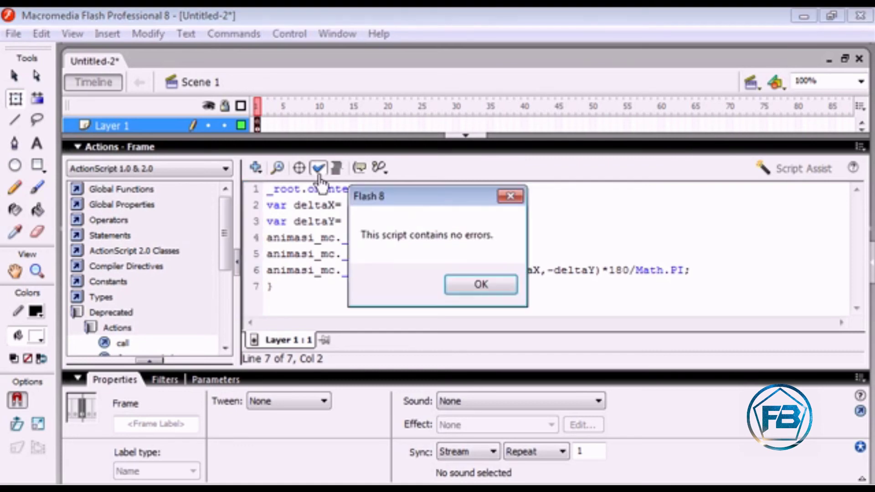
{"action": "left_click", "coordinate": [459, 291]}
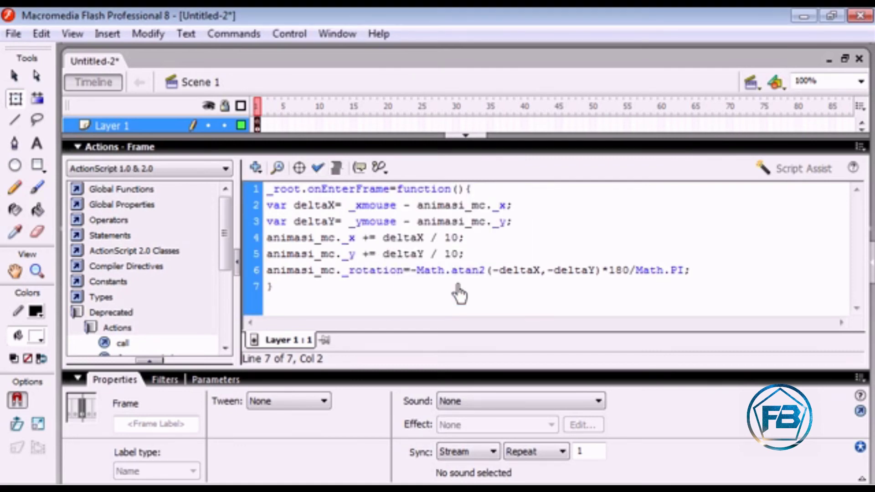
{"action": "left_click", "coordinate": [469, 149]}
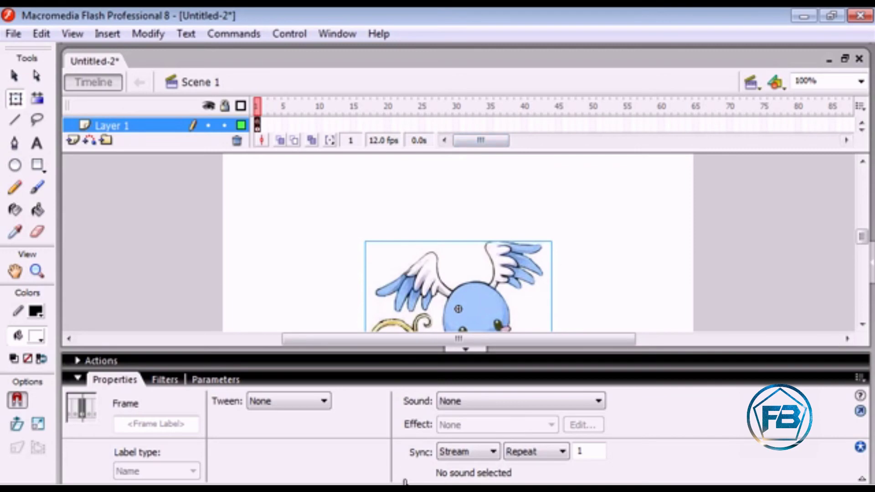
Switch to the Notepad instructions, clear the script selection and highlight instruction 7 about viewing the result
{"action": "key", "text": "alt+Tab"}
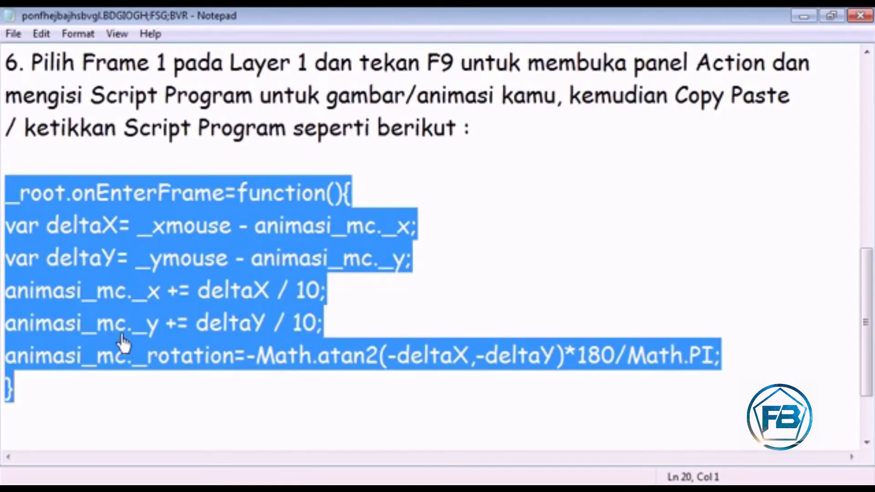
{"action": "left_click", "coordinate": [122, 337]}
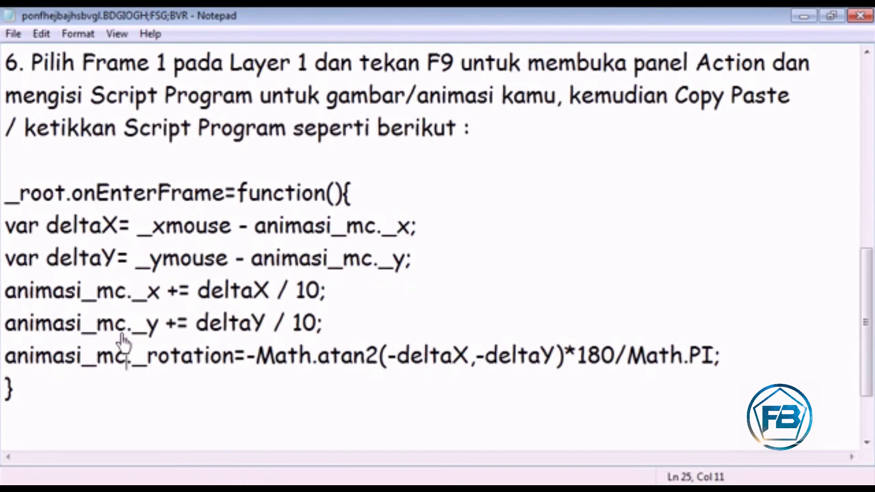
{"action": "key", "text": "Down"}
{"action": "key", "text": "Down"}
{"action": "key", "text": "Down"}
{"action": "key", "text": "Down"}
{"action": "key", "text": "Down"}
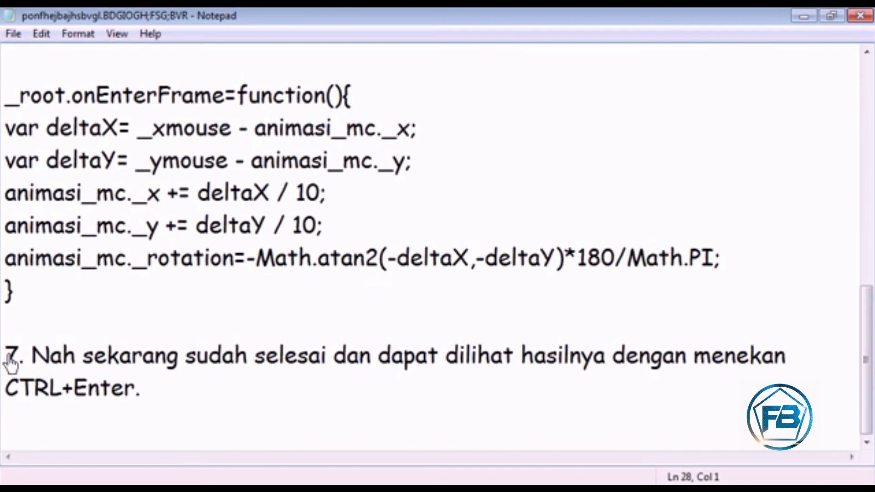
{"action": "key", "text": "shift+Down"}
{"action": "key", "text": "shift+Down"}
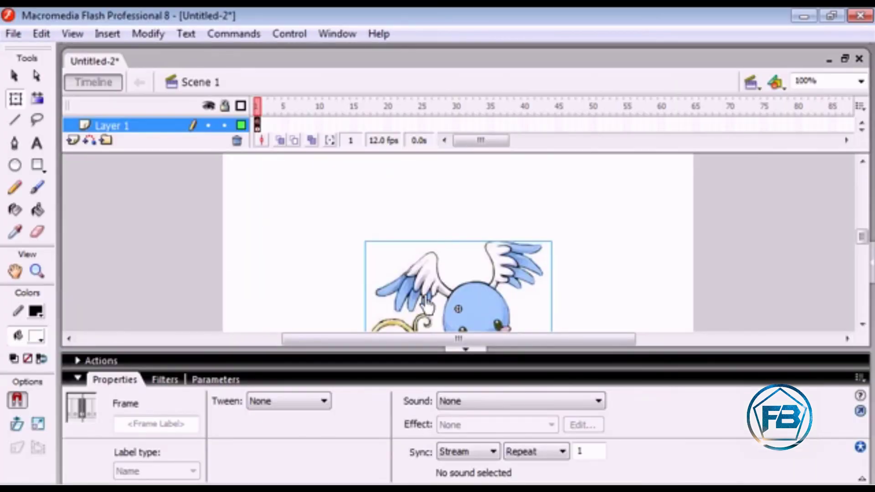
Test the movie in Flash and maximize the preview window to see the picture follow the mouse cursor
{"action": "key", "text": "ctrl+Return"}
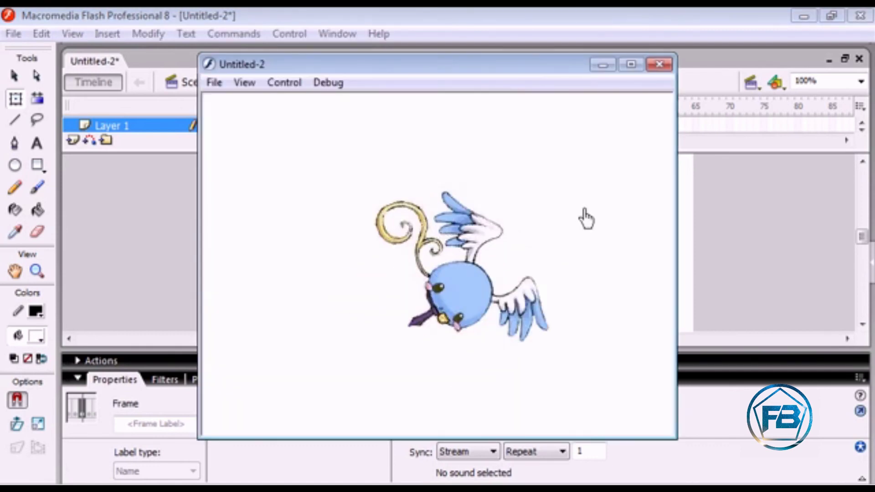
{"action": "left_click", "coordinate": [629, 66]}
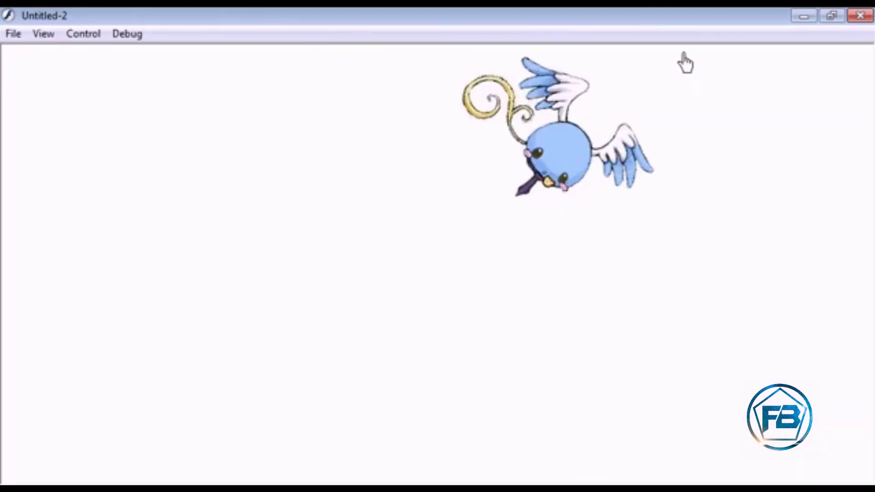